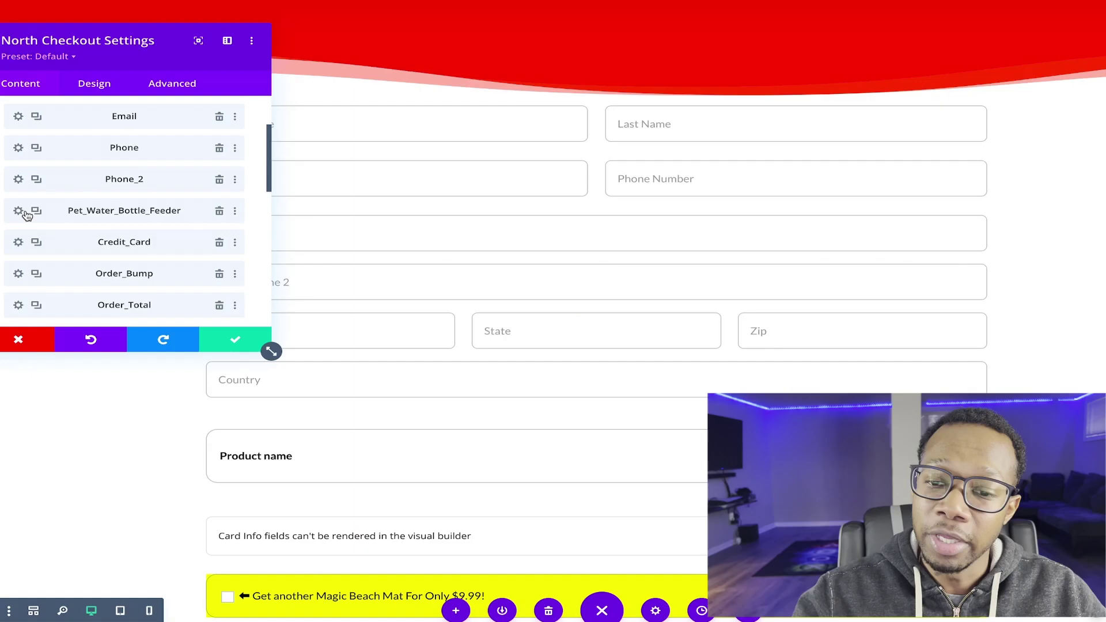
# Step: Title the first product block IPTV 1 Line, and set the duplicated product block's ID and title to IPTV 4 Lines
pyautogui.press('Tab')
pyautogui.write('IPTV 1 Line')
pyautogui.click(235, 339)
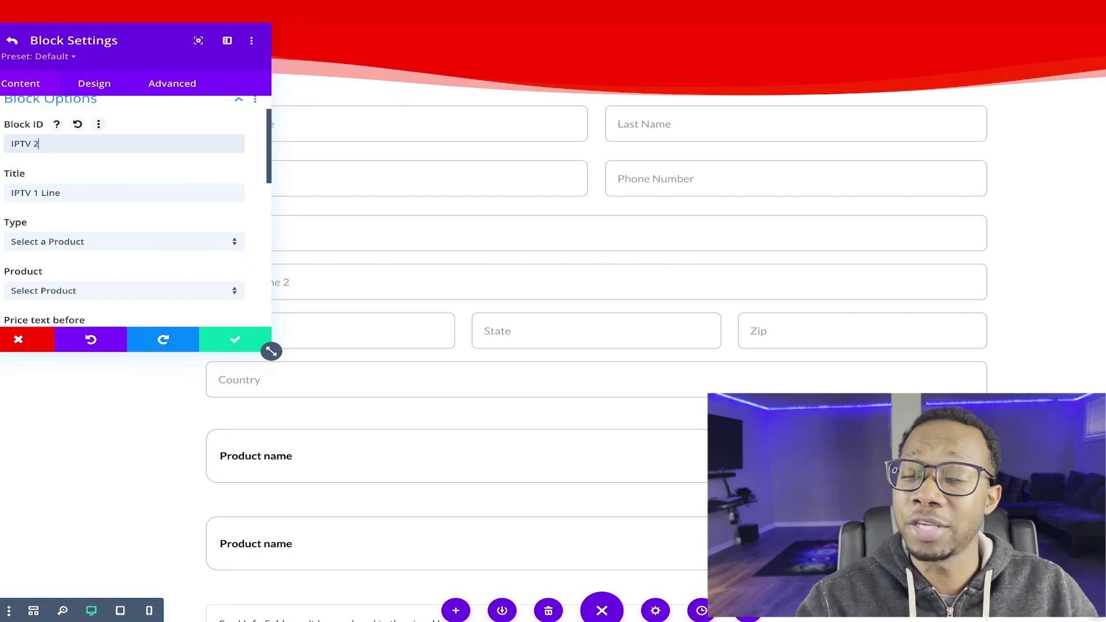
pyautogui.write('4 Lines')
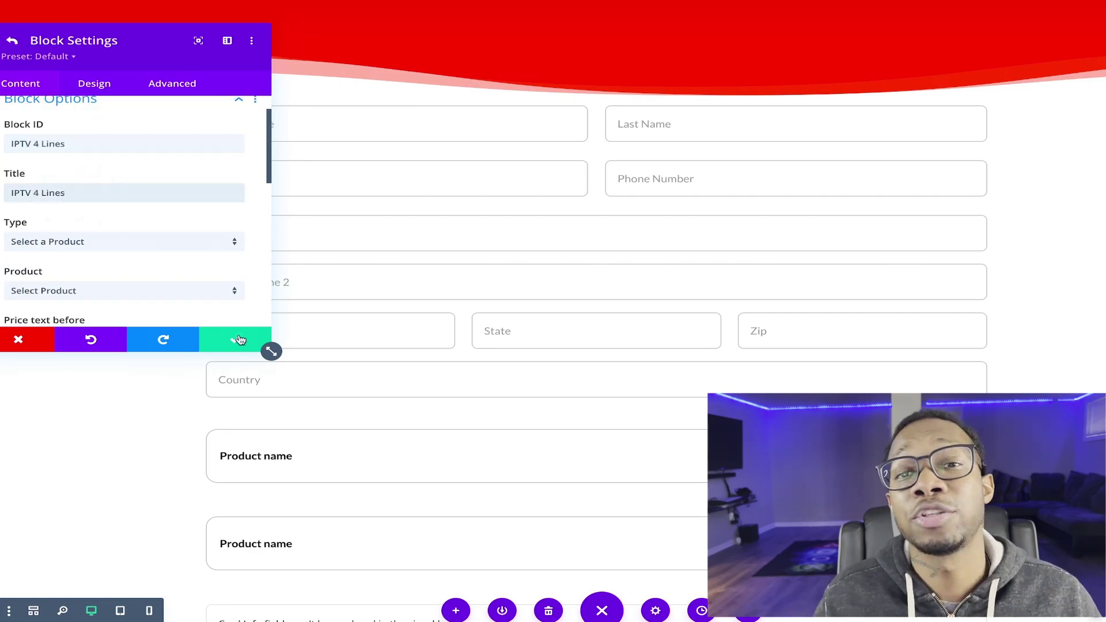
pyautogui.click(235, 339)
# Step: Name the new subscription product Test IPTV 4 Lines and set its price to 49.95
pyautogui.scroll(-2, 553, 288)
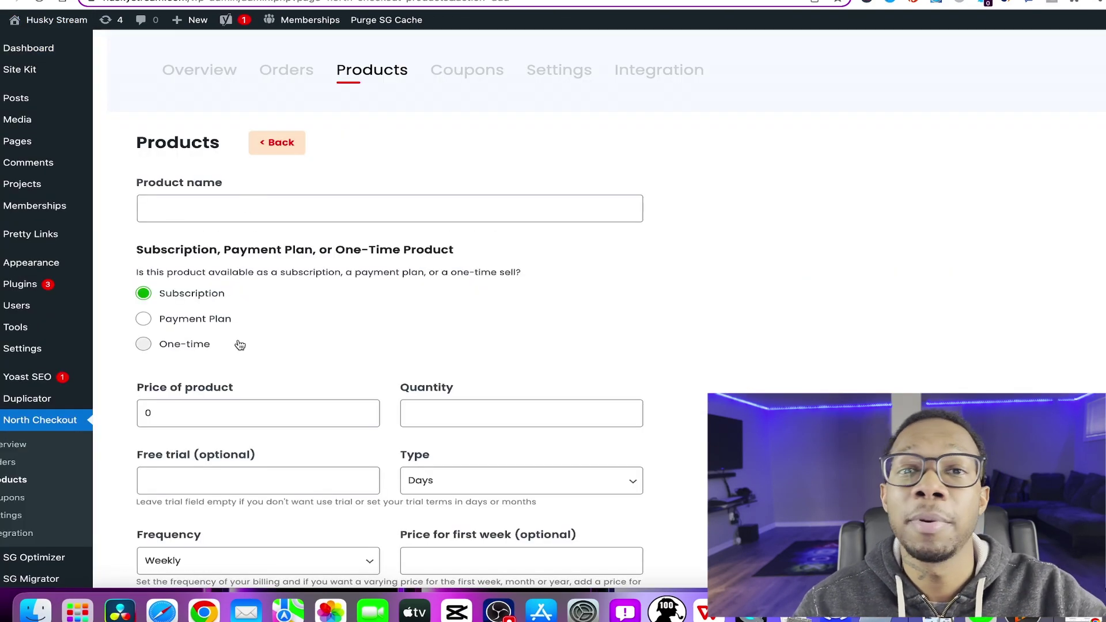
pyautogui.click(259, 208)
pyautogui.write('Test IPTV 4 Lines')
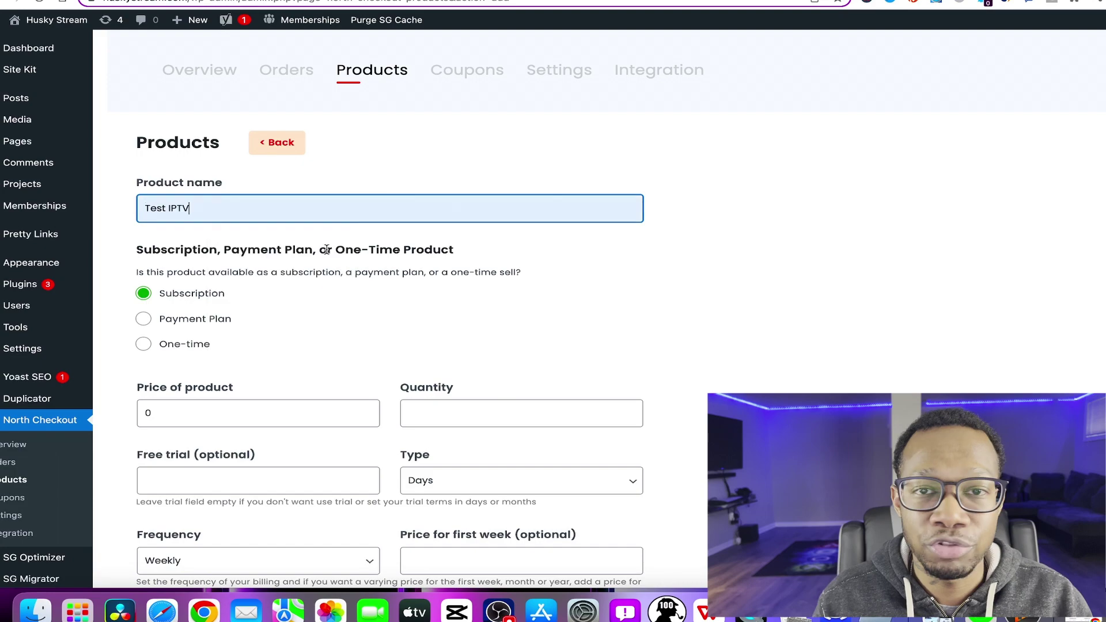
pyautogui.click(258, 413)
pyautogui.write('49.95')
# Step: Set the product's free trial to 1 day and open its billing frequency choices
pyautogui.scroll(-3, 316, 397)
pyautogui.click(316, 363)
pyautogui.write('1')
pyautogui.scroll(1, 317, 397)
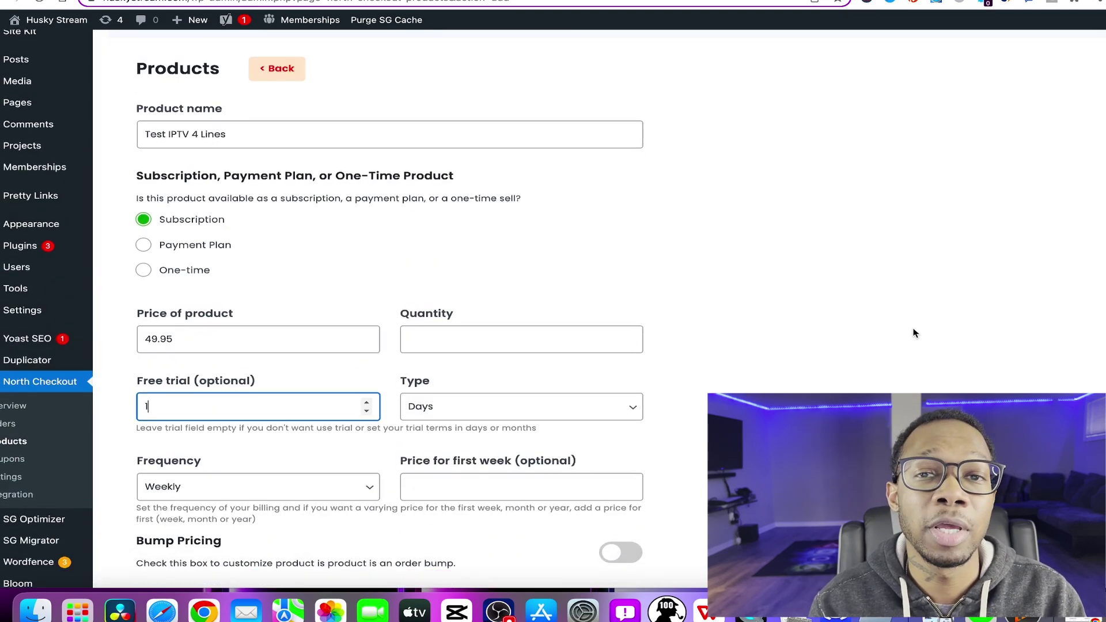
pyautogui.press('super+ctrl+f')
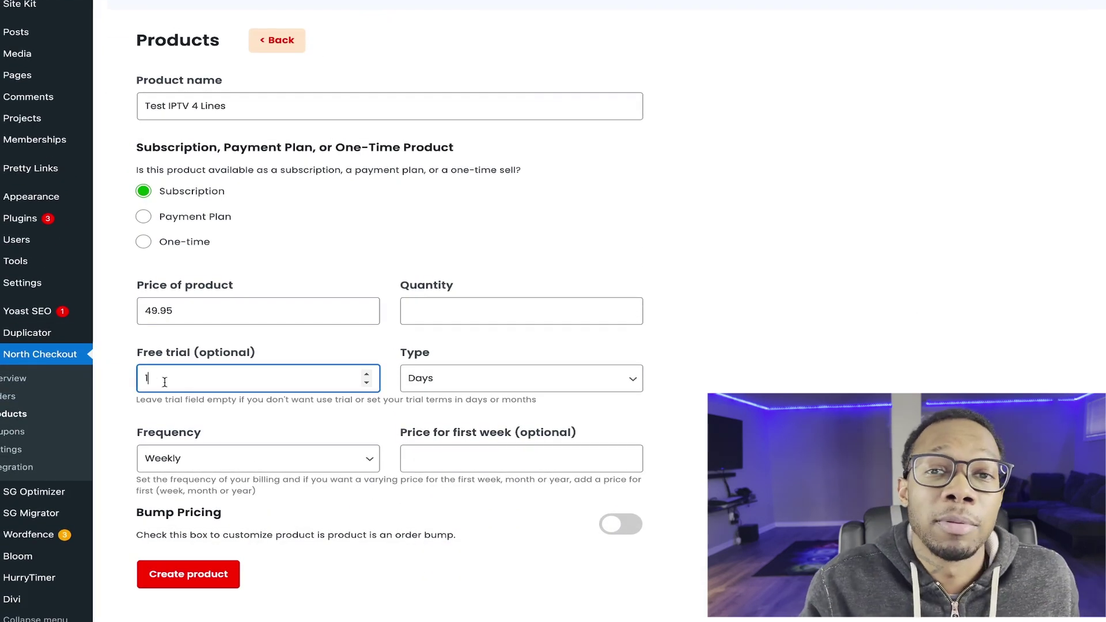
pyautogui.click(277, 446)
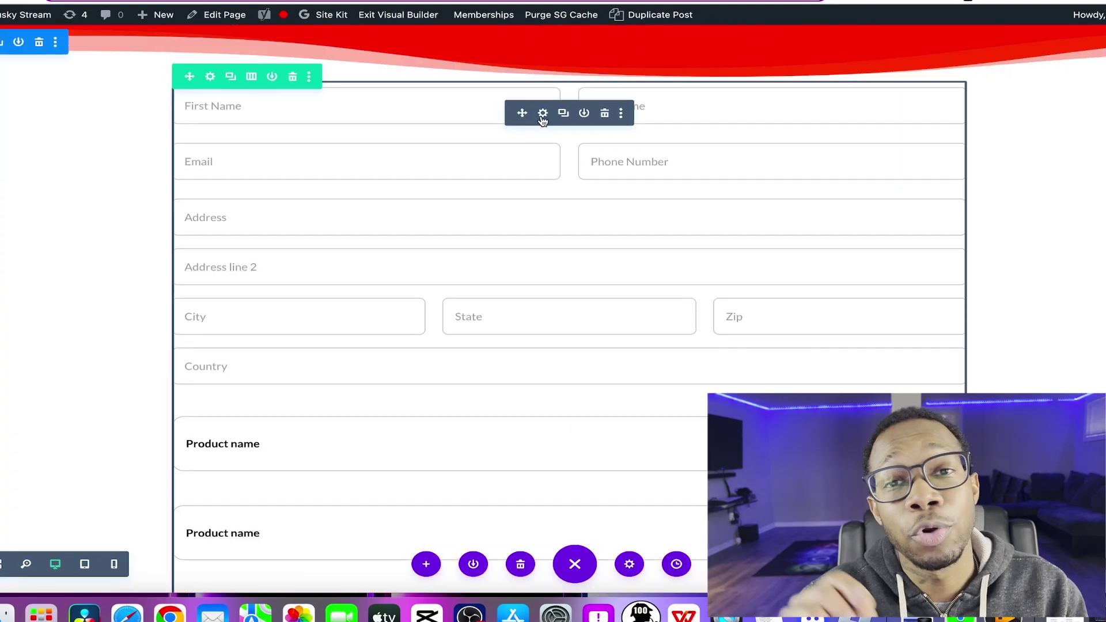
# Step: Open the settings of the North Checkout form module on the landing page at its product blocks
pyautogui.click(543, 114)
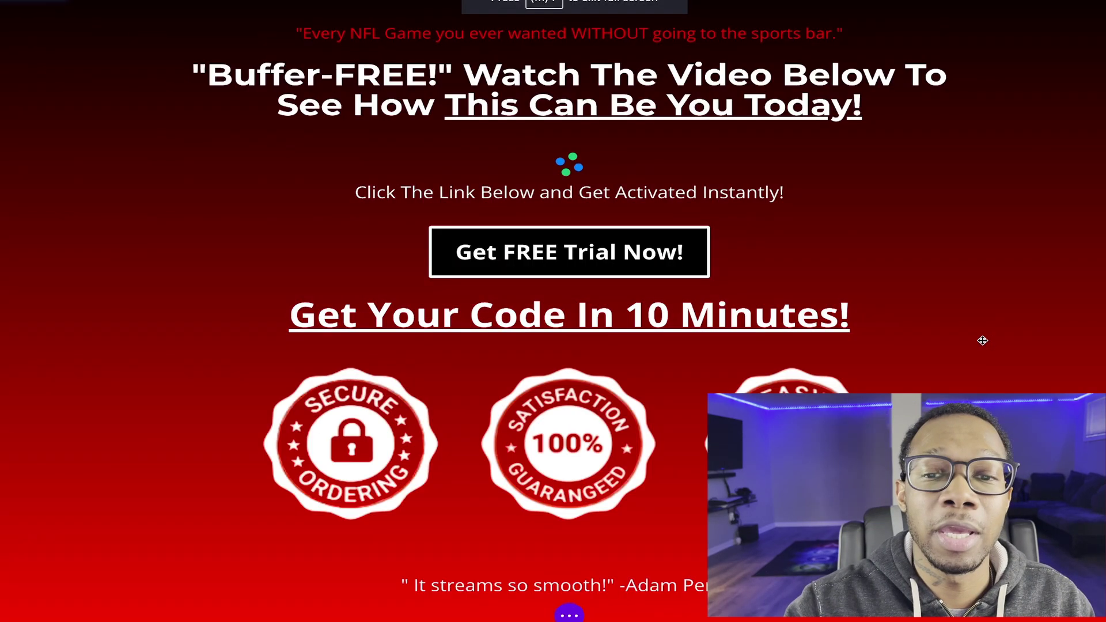
pyautogui.scroll(-10, 981, 341)
pyautogui.click(543, 25)
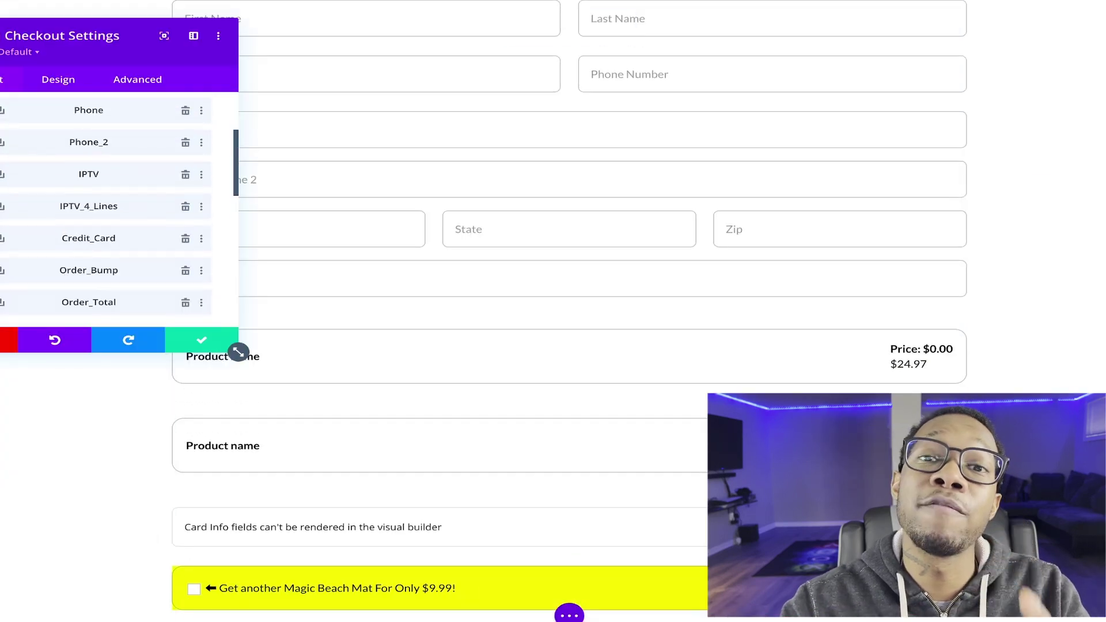
pyautogui.click(182, 269)
pyautogui.click(209, 222)
pyautogui.press('Tab')
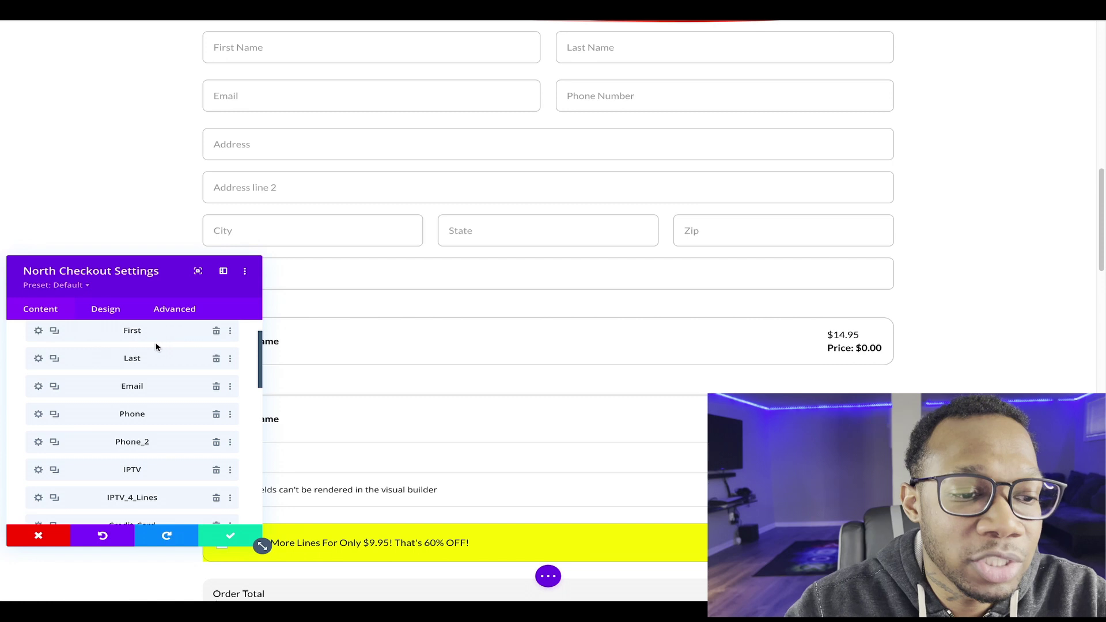
# Step: Check the settings of the Phone_2 block, which holds the shipping address, and delete that block from the checkout form
pyautogui.click(38, 443)
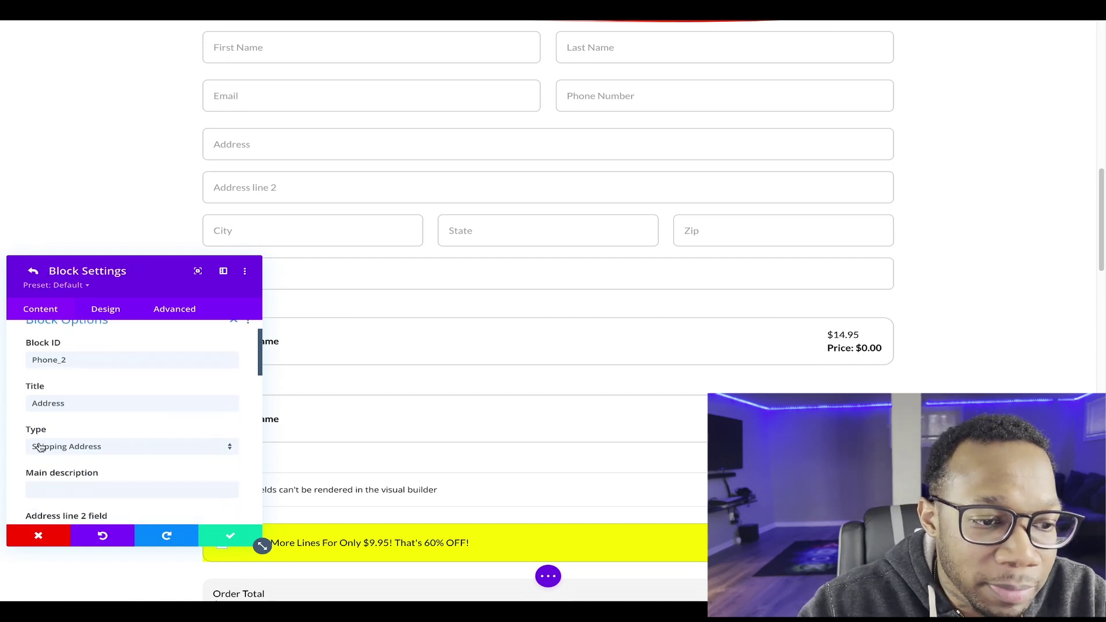
pyautogui.scroll(-1, 92, 447)
pyautogui.scroll(3, 98, 391)
pyautogui.click(34, 272)
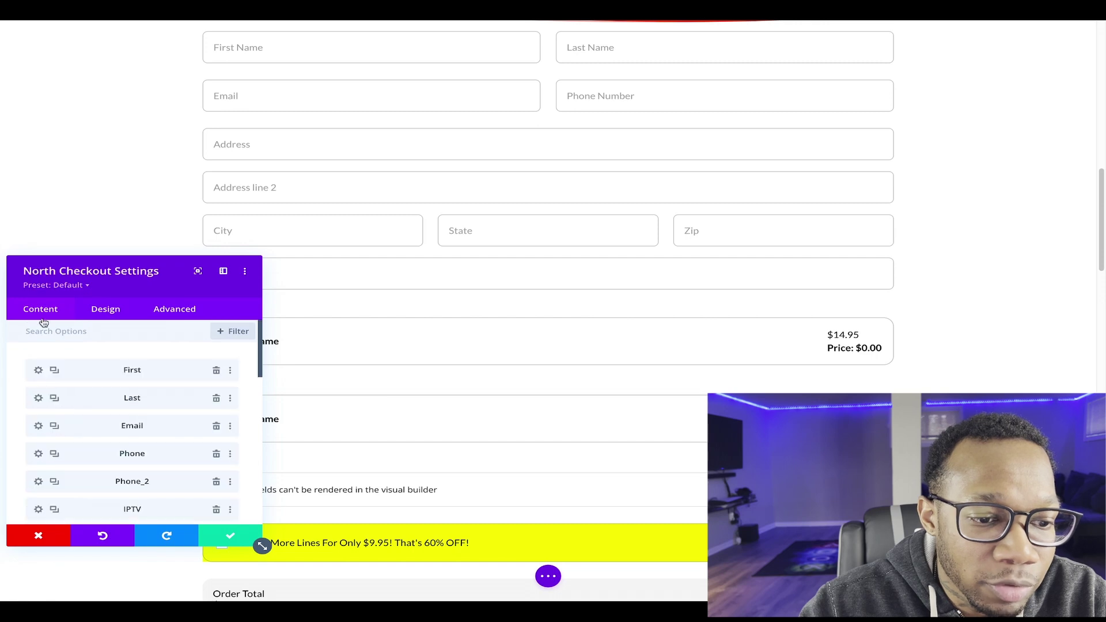
pyautogui.click(216, 487)
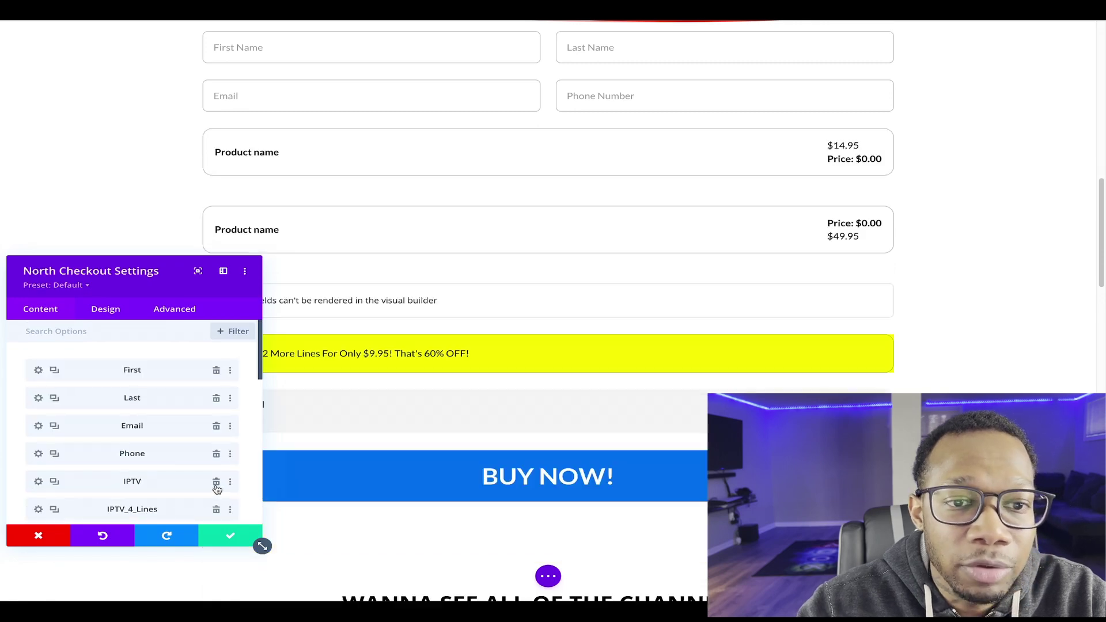
# Step: Delete the Phone block from the checkout form
pyautogui.scroll(3, 400, 234)
pyautogui.scroll(-2, 553, 341)
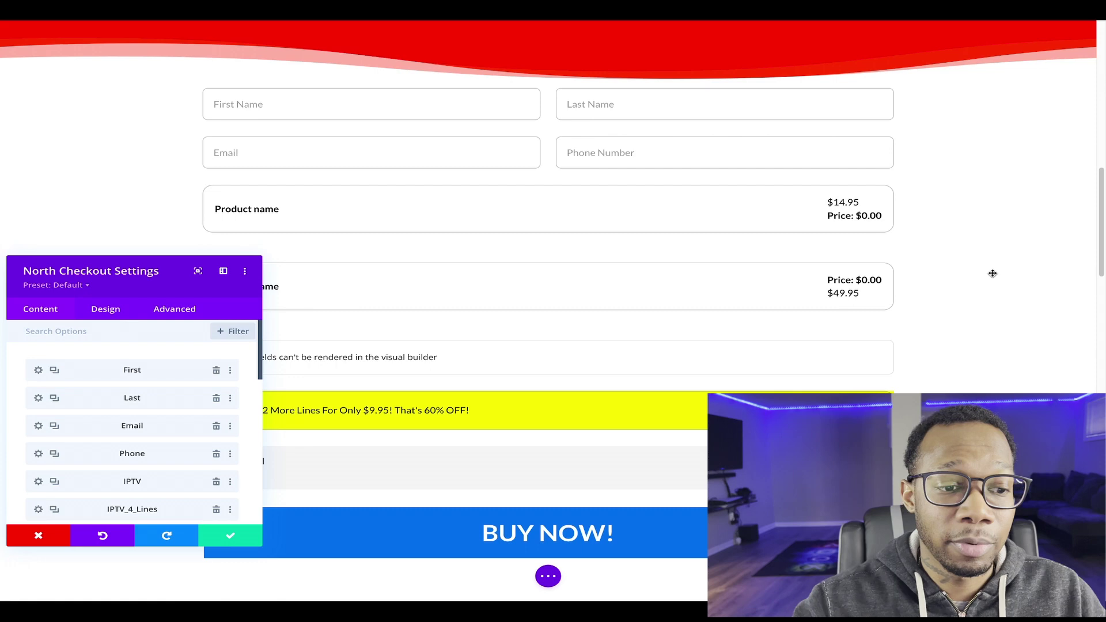
pyautogui.click(216, 455)
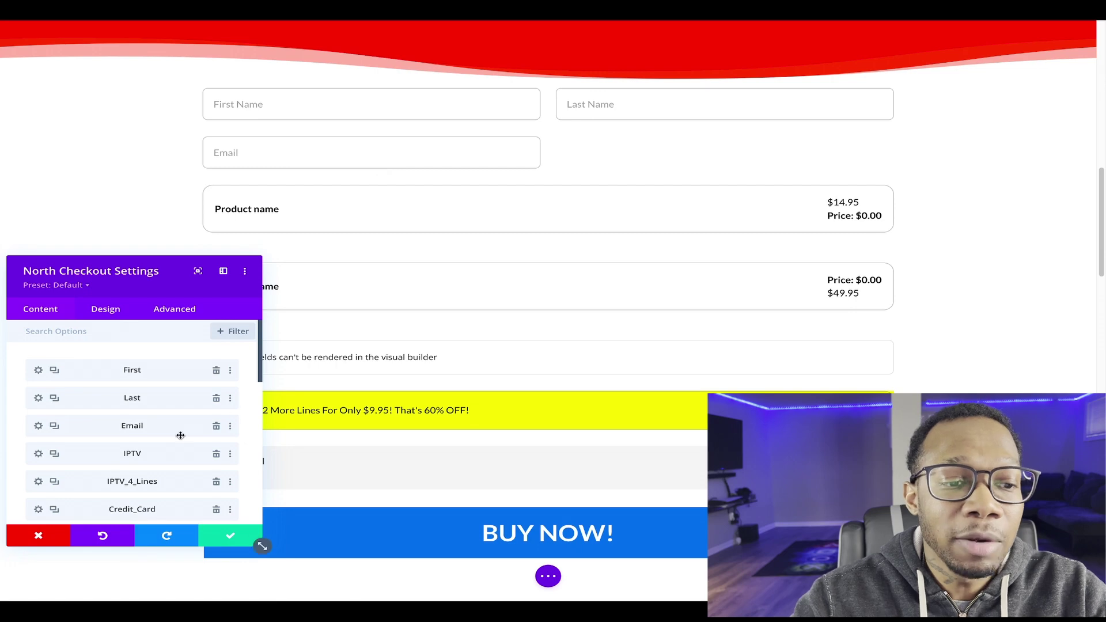
# Step: Turn off half-width for the Email block so it spans the form, and save the block and checkout module settings
pyautogui.click(38, 426)
pyautogui.click(110, 362)
pyautogui.click(60, 400)
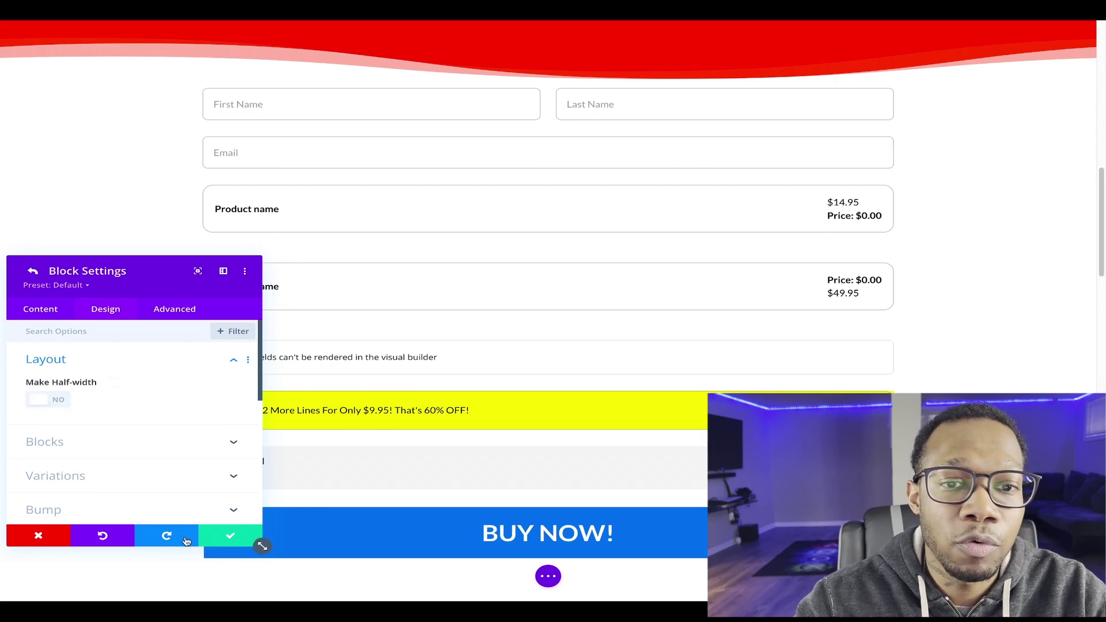
pyautogui.click(217, 540)
pyautogui.click(217, 542)
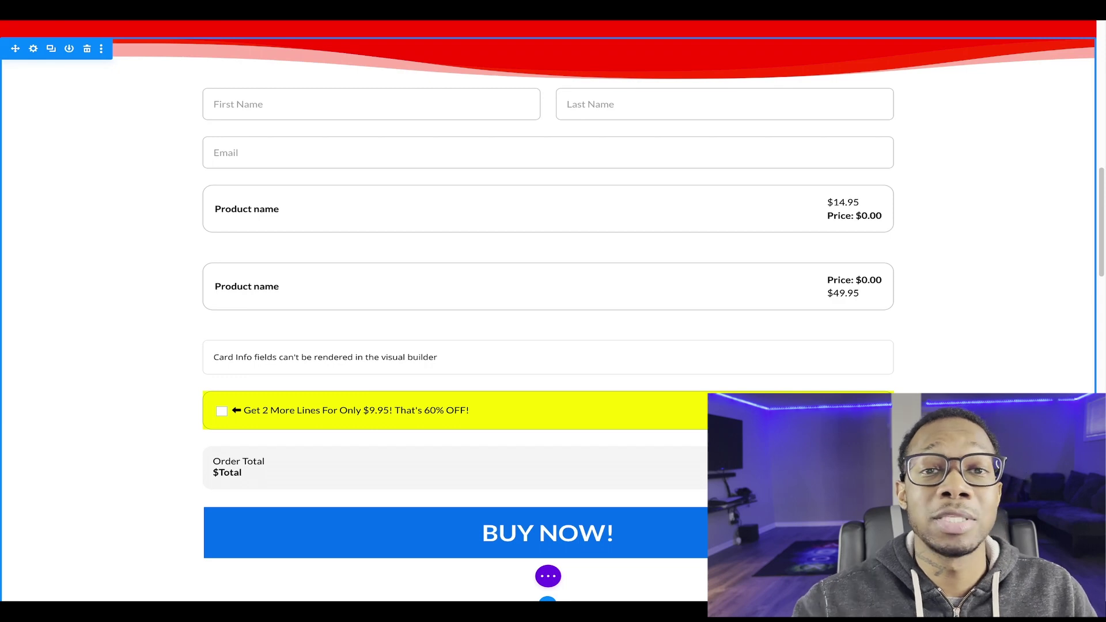
pyautogui.click(547, 576)
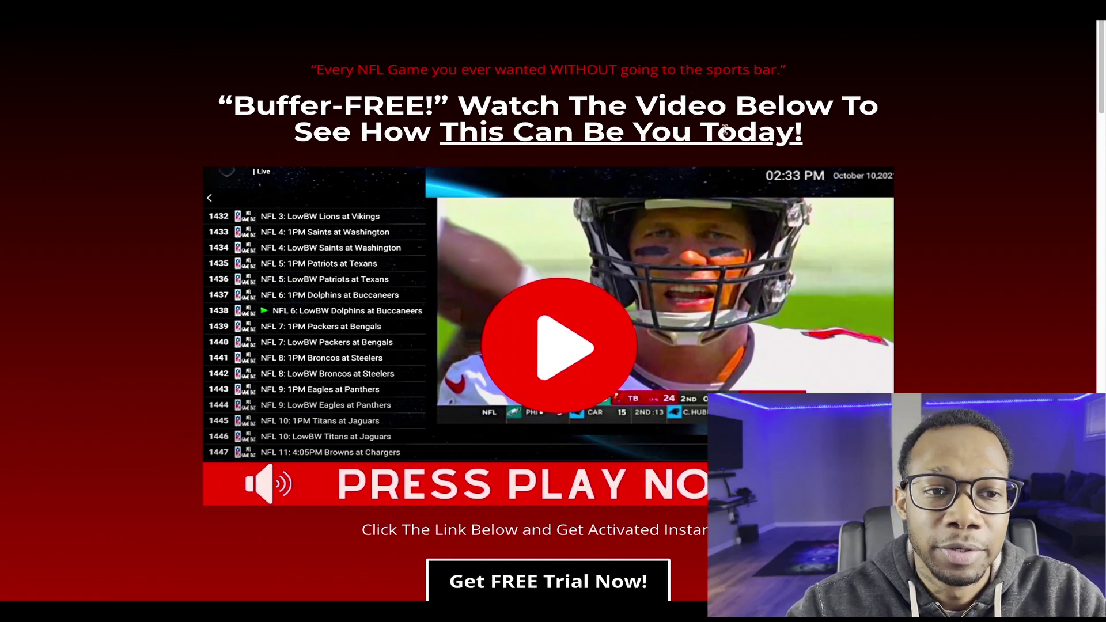
# Step: Review the live landing page from its headline and video through the trust badges to the checkout form
pyautogui.scroll(-1, 603, 166)
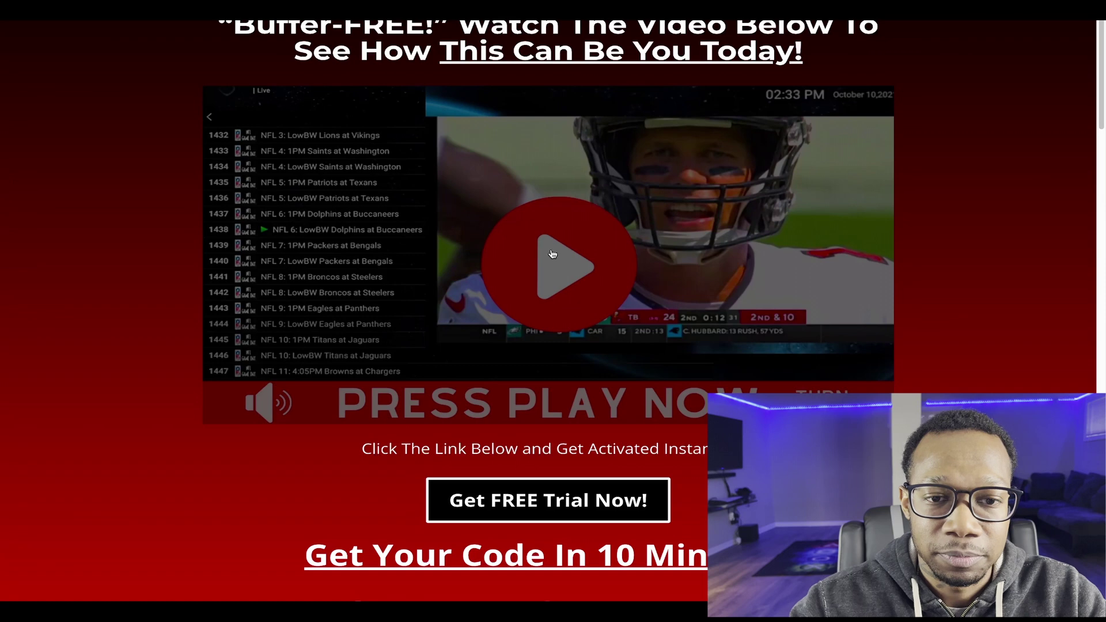
pyautogui.scroll(-2, 551, 254)
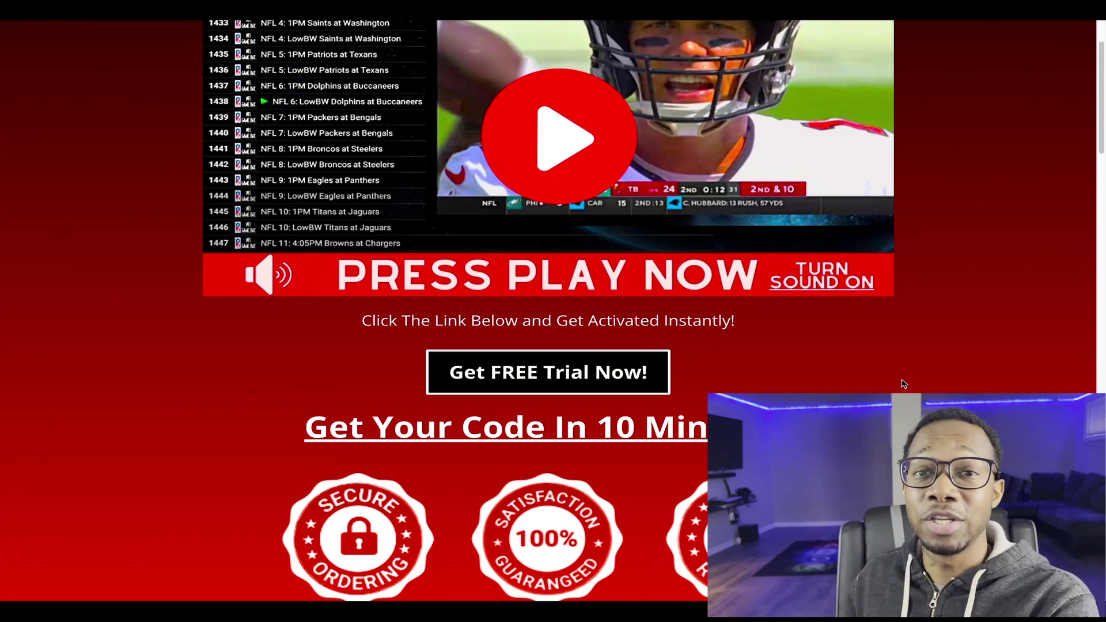
pyautogui.scroll(-2, 617, 311)
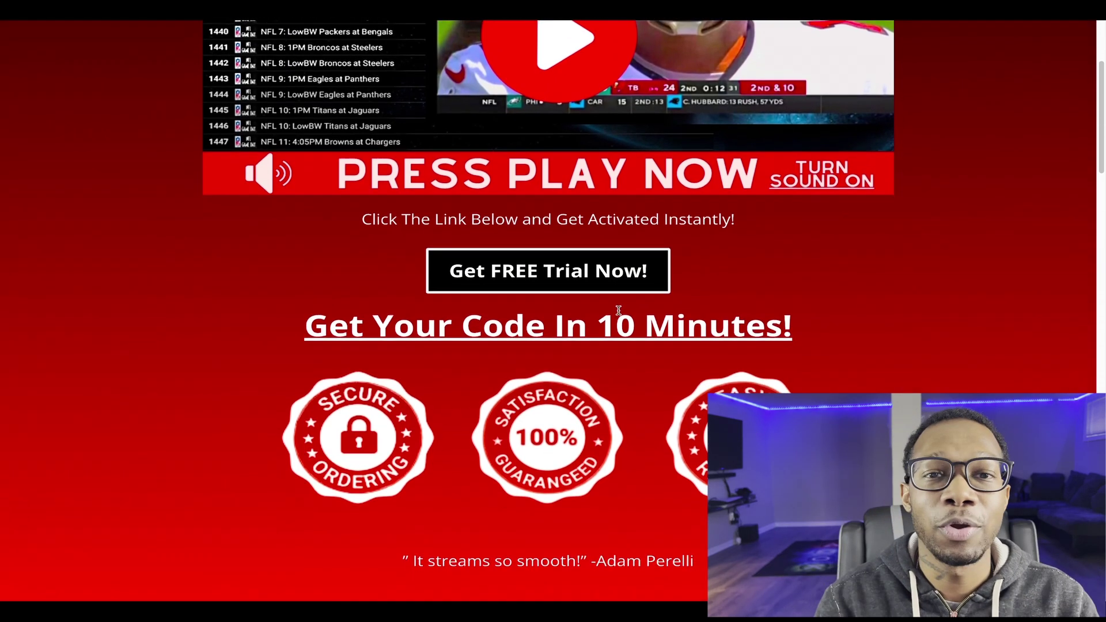
pyautogui.scroll(-2, 662, 351)
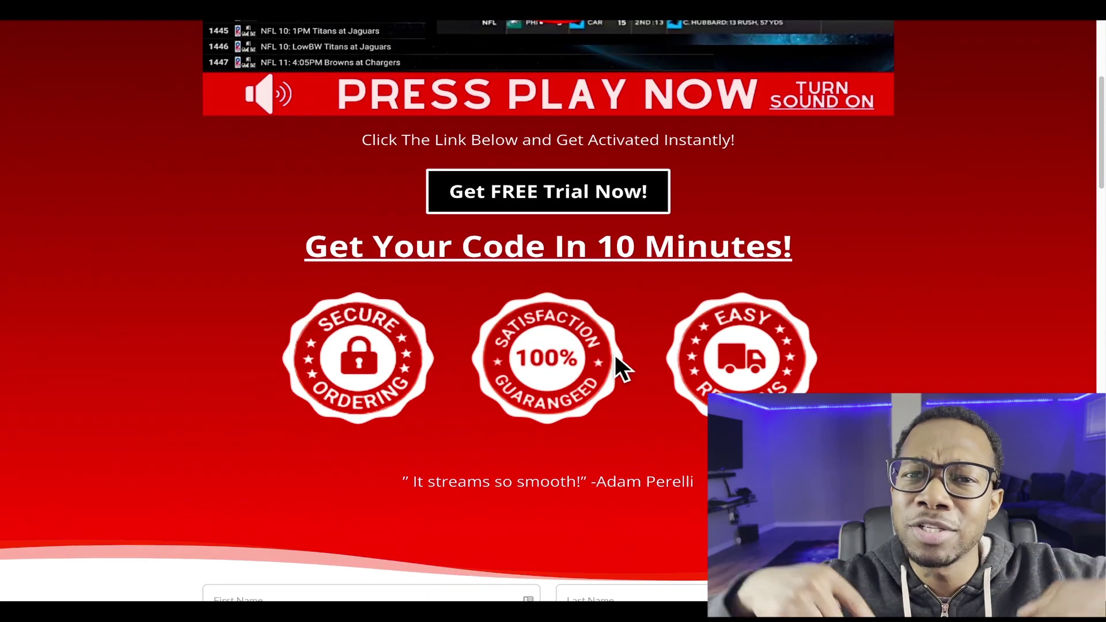
pyautogui.scroll(-2, 432, 425)
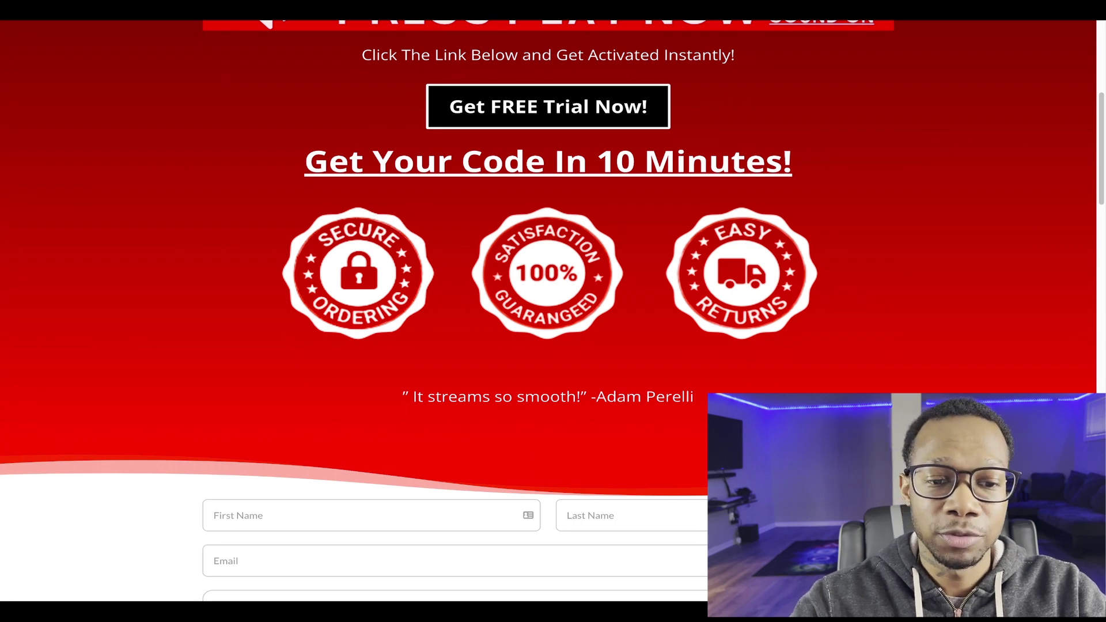
pyautogui.scroll(-5, 749, 374)
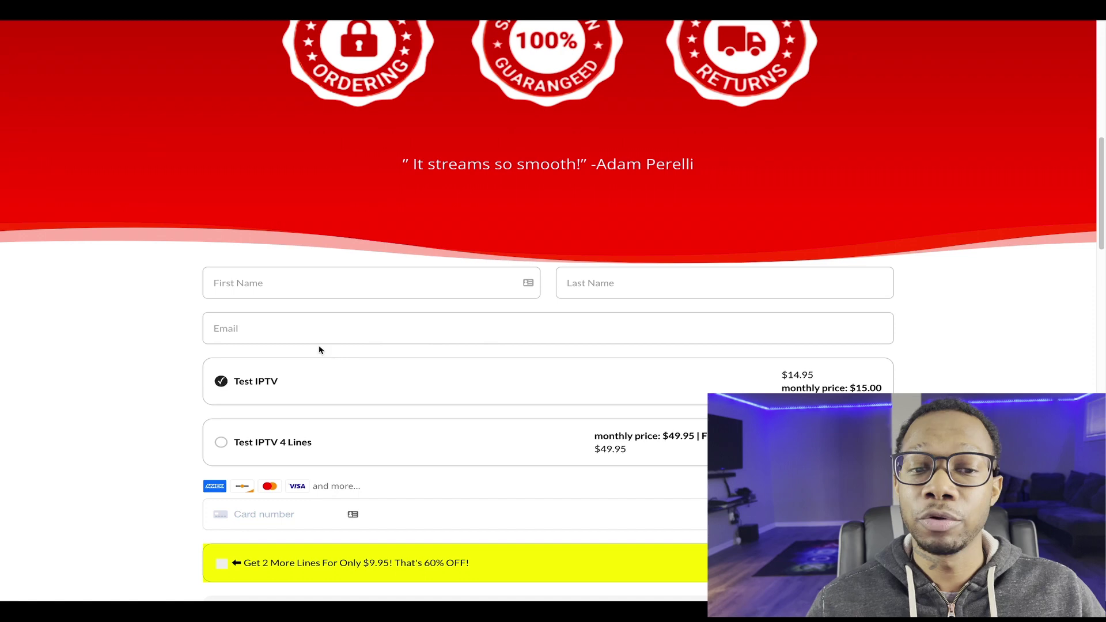
pyautogui.scroll(-1, 259, 389)
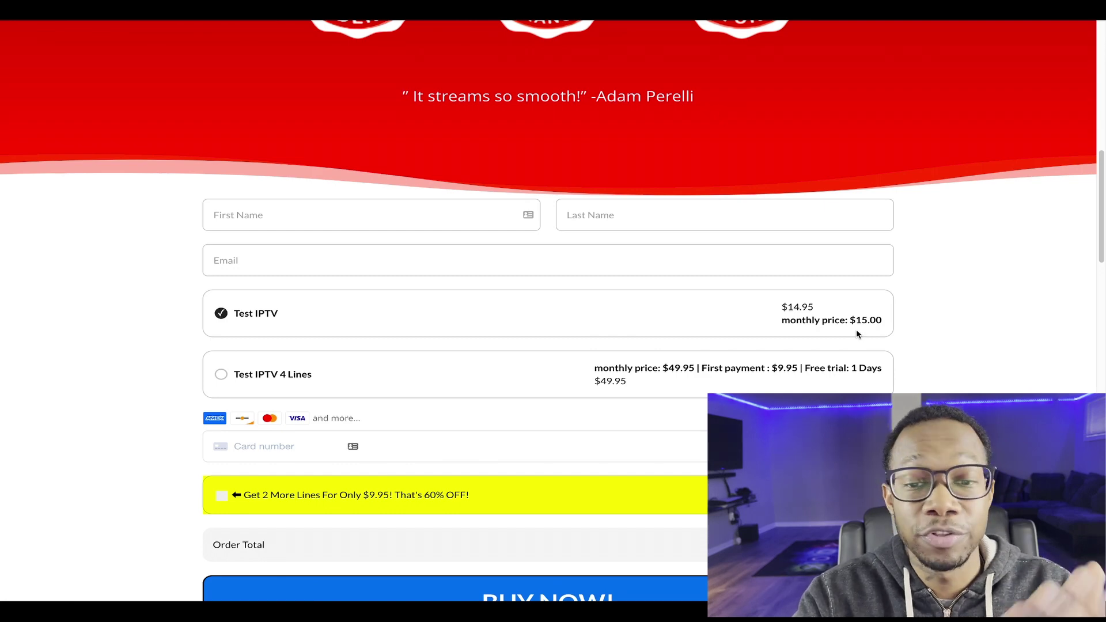
# Step: Select the Test IPTV 4 Lines product in the live checkout form and clear the order bump for 2 more lines
pyautogui.click(221, 374)
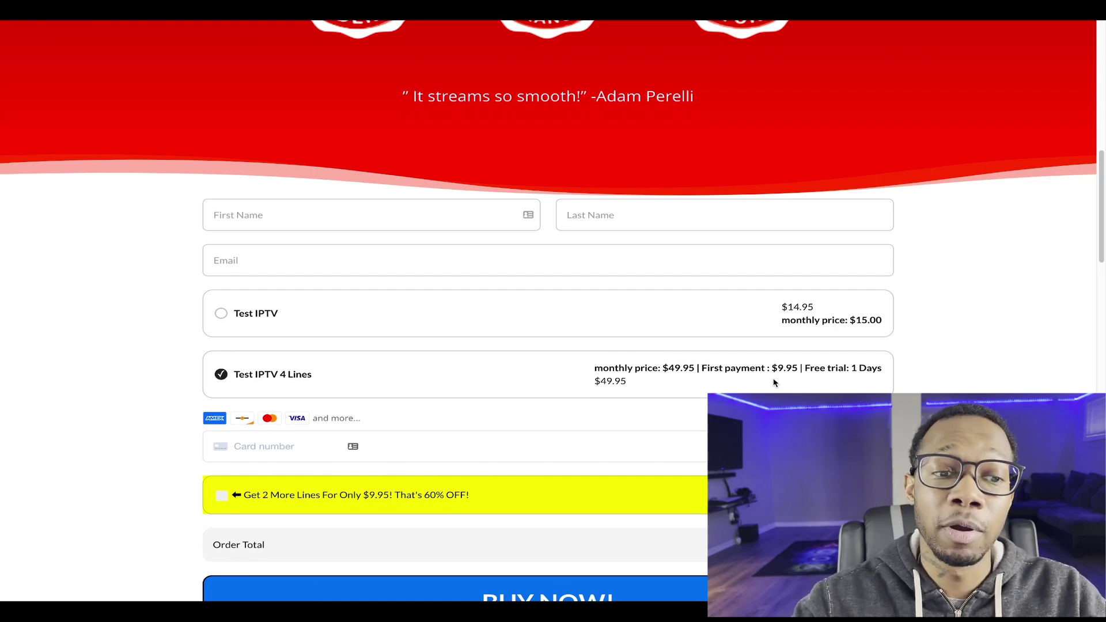
pyautogui.scroll(-2, 225, 415)
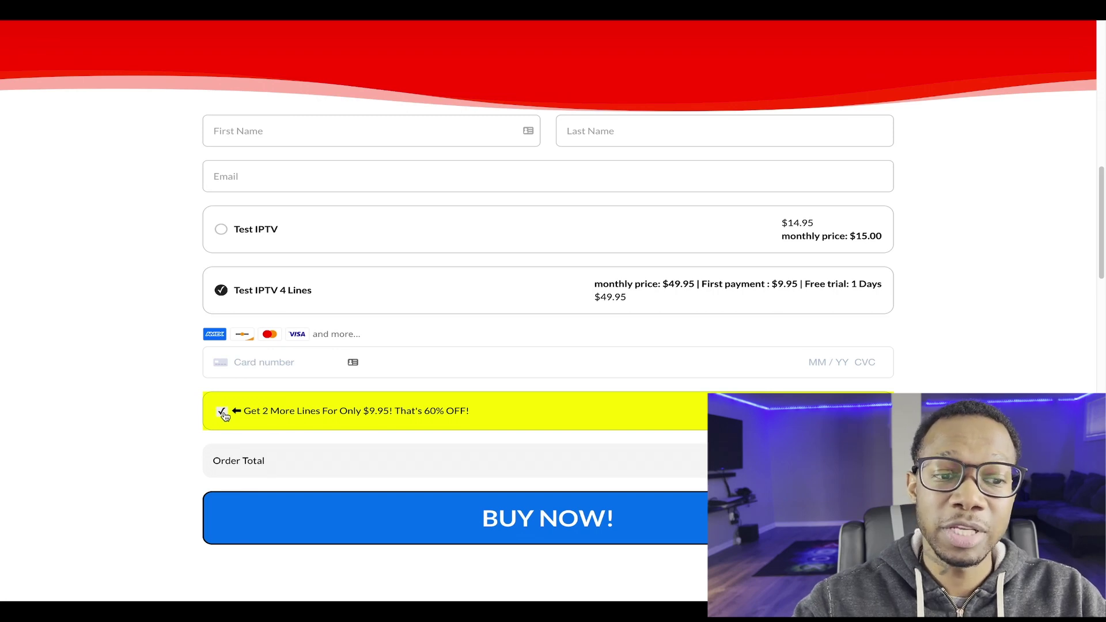
pyautogui.click(222, 412)
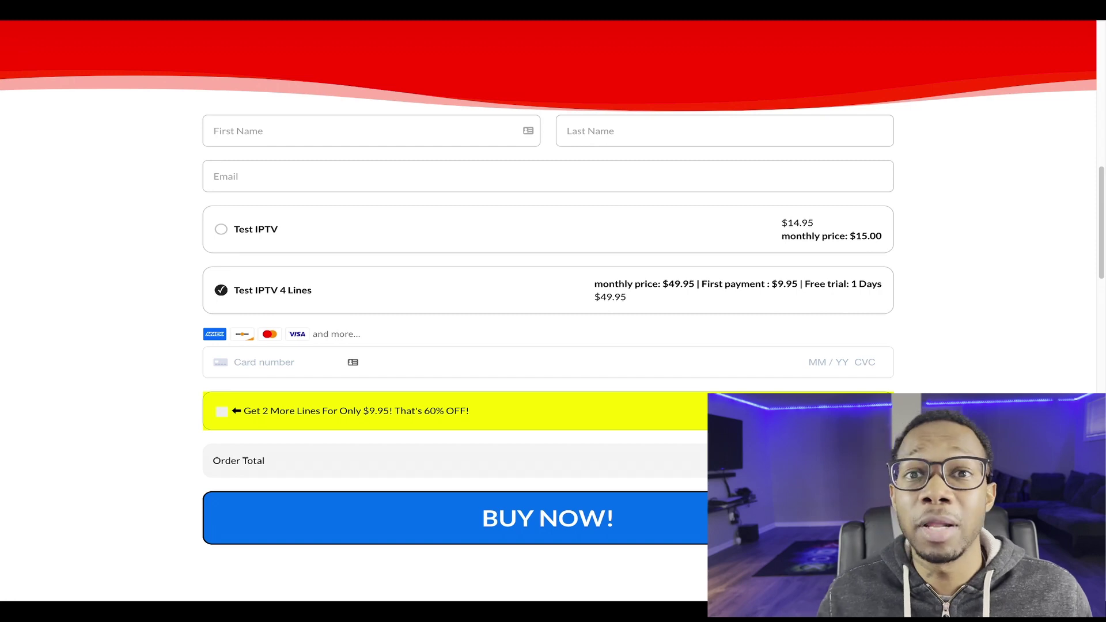
pyautogui.scroll(-2, 547, 311)
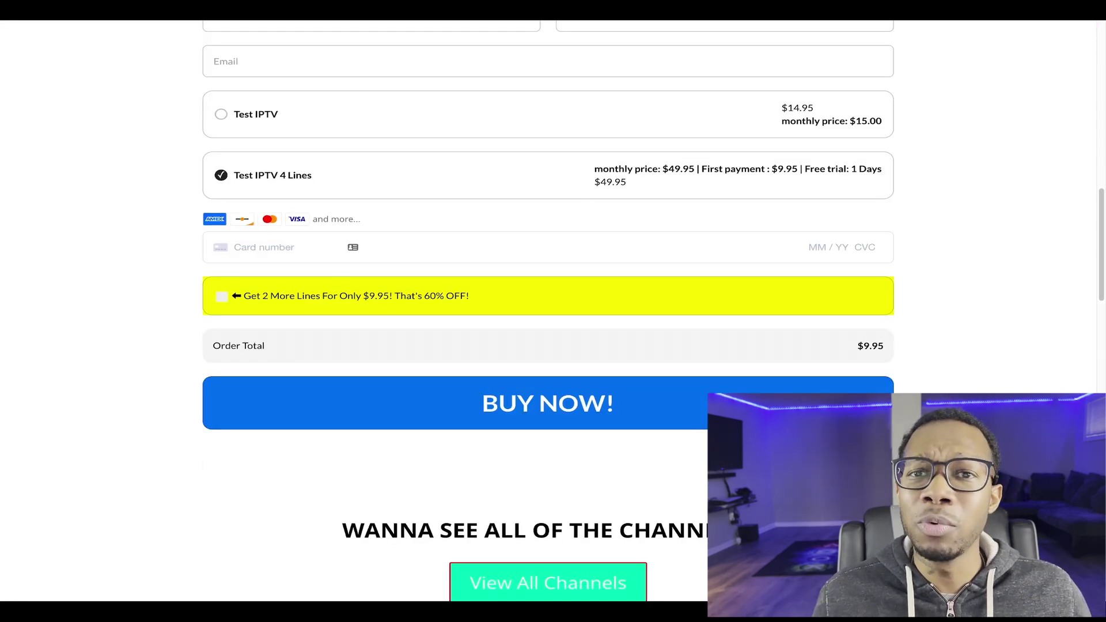
pyautogui.click(593, 410)
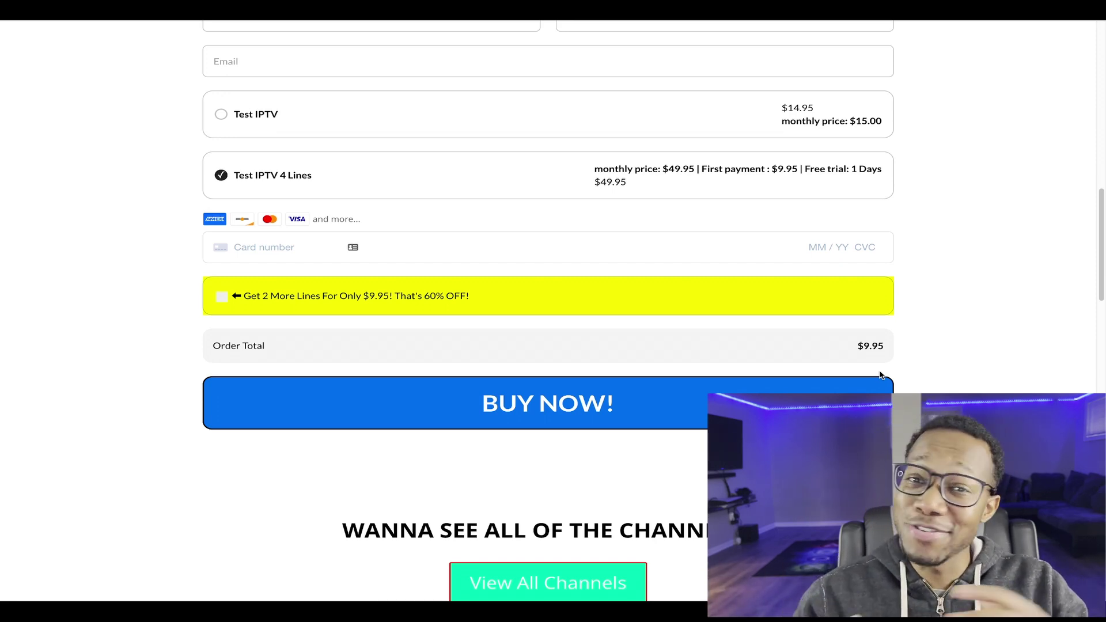
# Step: Examine the rest of the live page below the buy button, including the channel link, payment code, trust logos and guarantee
pyautogui.scroll(-1, 879, 375)
pyautogui.scroll(-3, 741, 369)
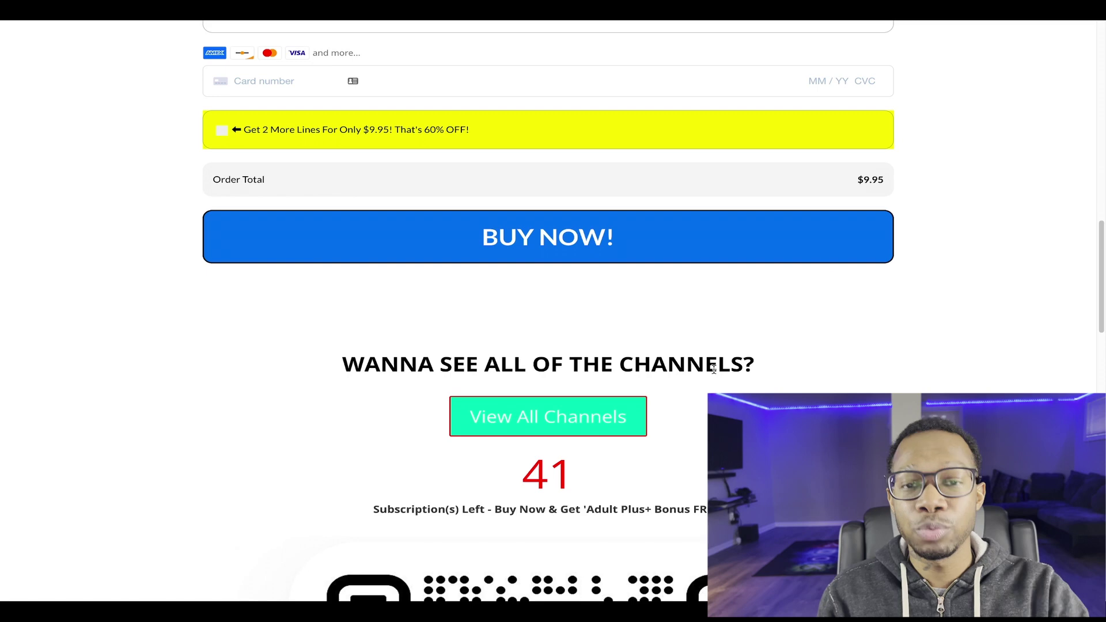
pyautogui.scroll(-2, 461, 421)
pyautogui.scroll(-2, 461, 421)
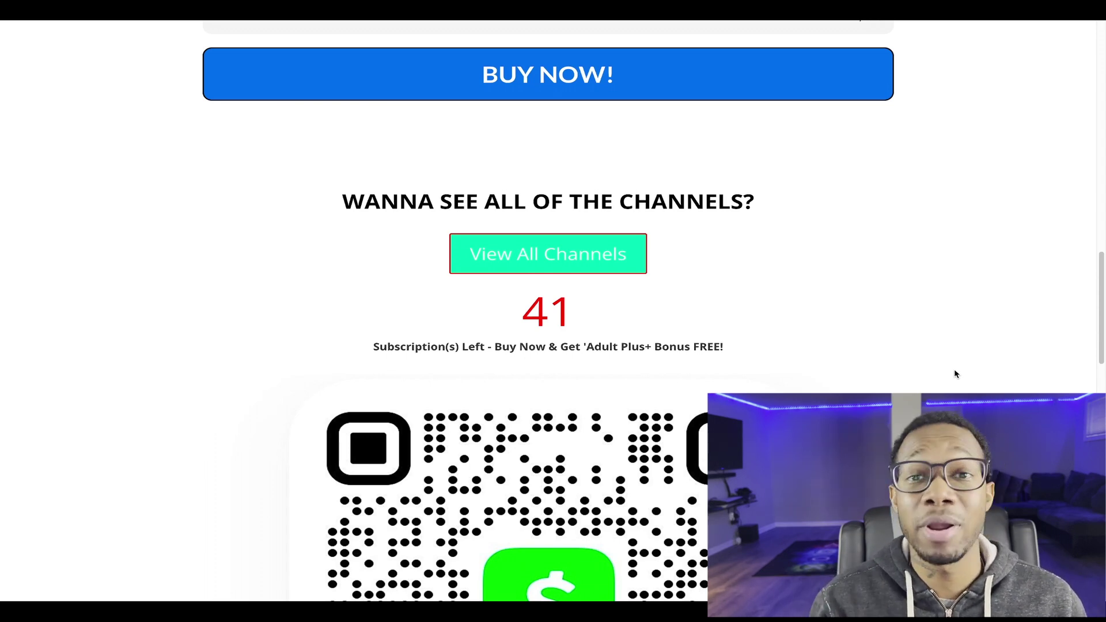
pyautogui.scroll(-3, 954, 373)
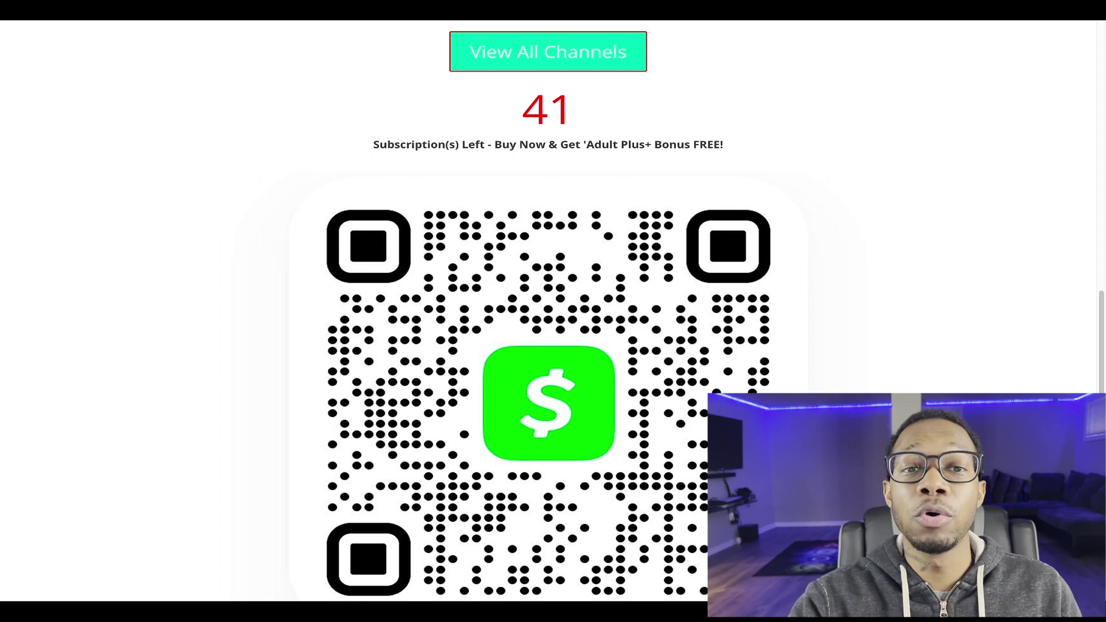
pyautogui.scroll(-1, 950, 371)
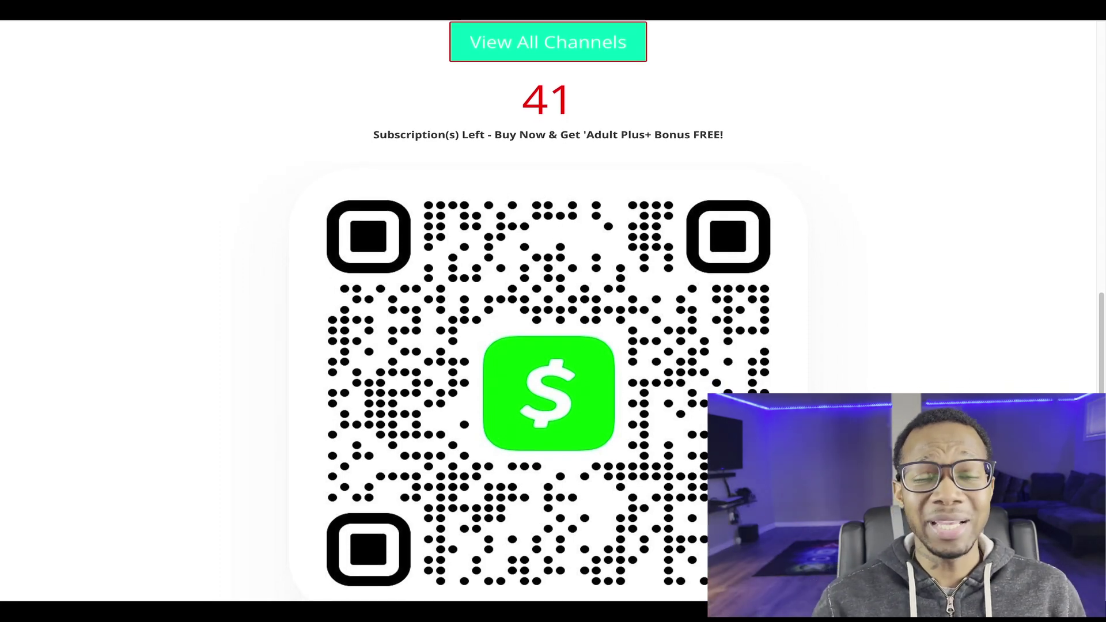
pyautogui.scroll(-7, 639, 306)
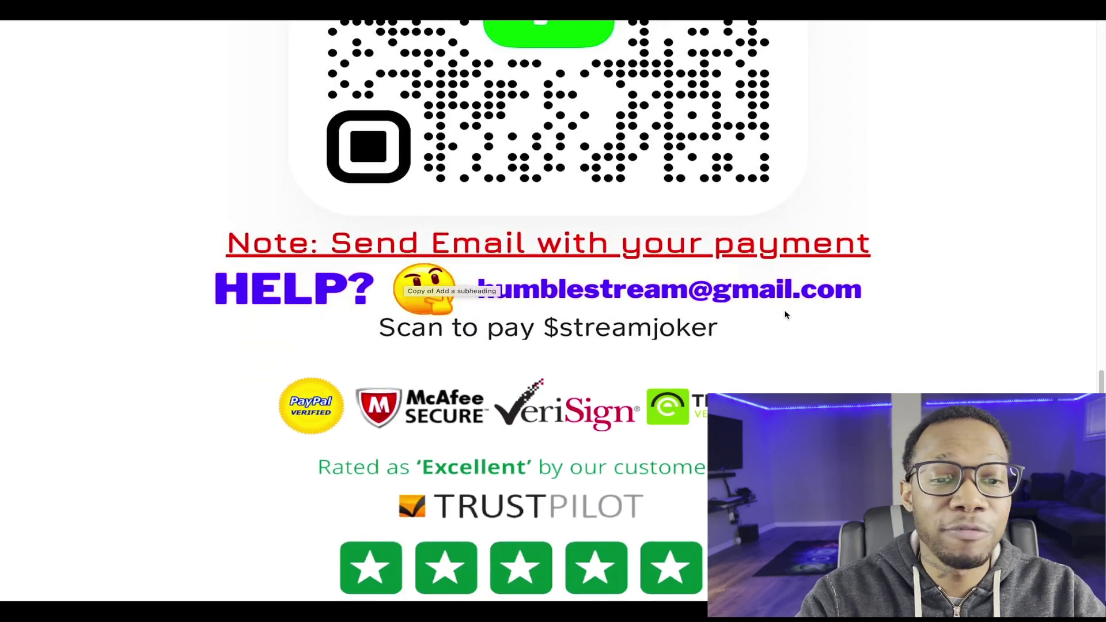
pyautogui.scroll(-3, 766, 299)
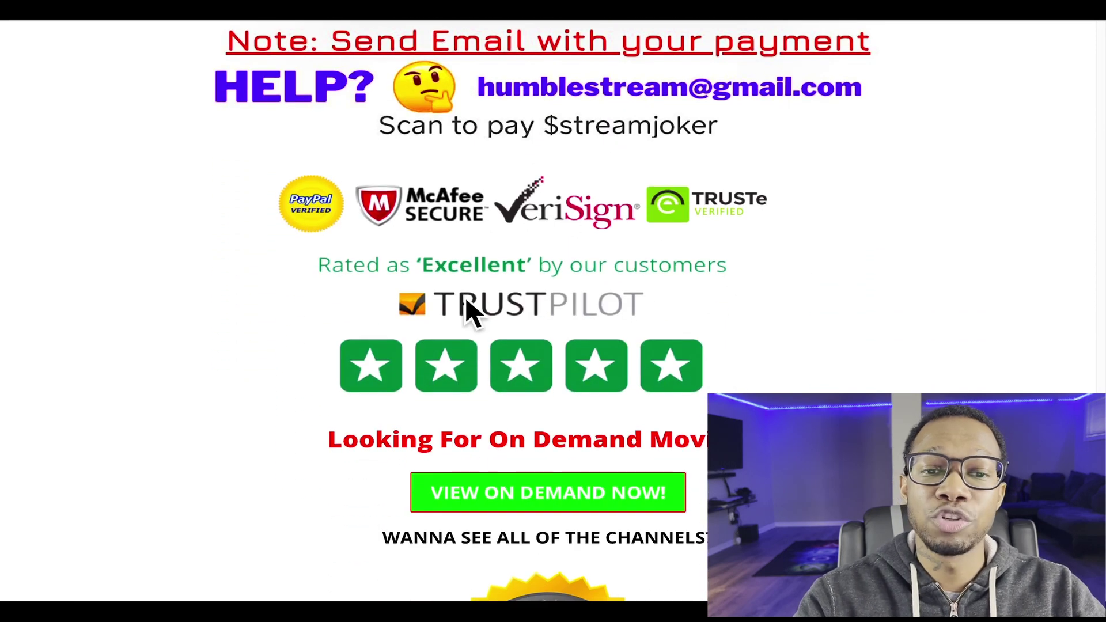
pyautogui.scroll(-2, 1024, 295)
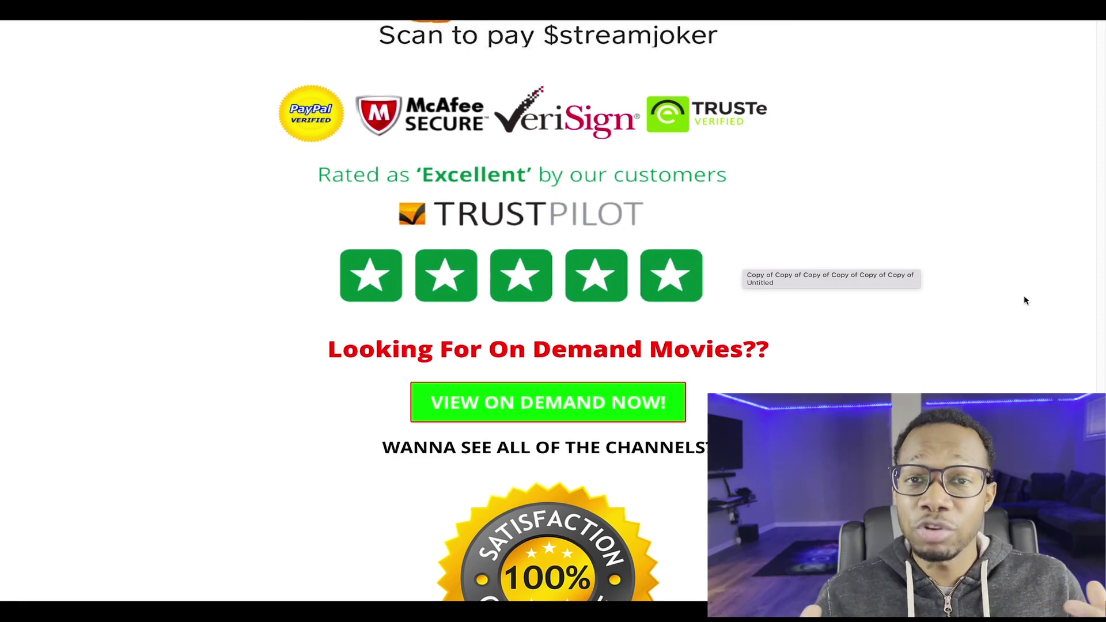
pyautogui.scroll(-3, 866, 305)
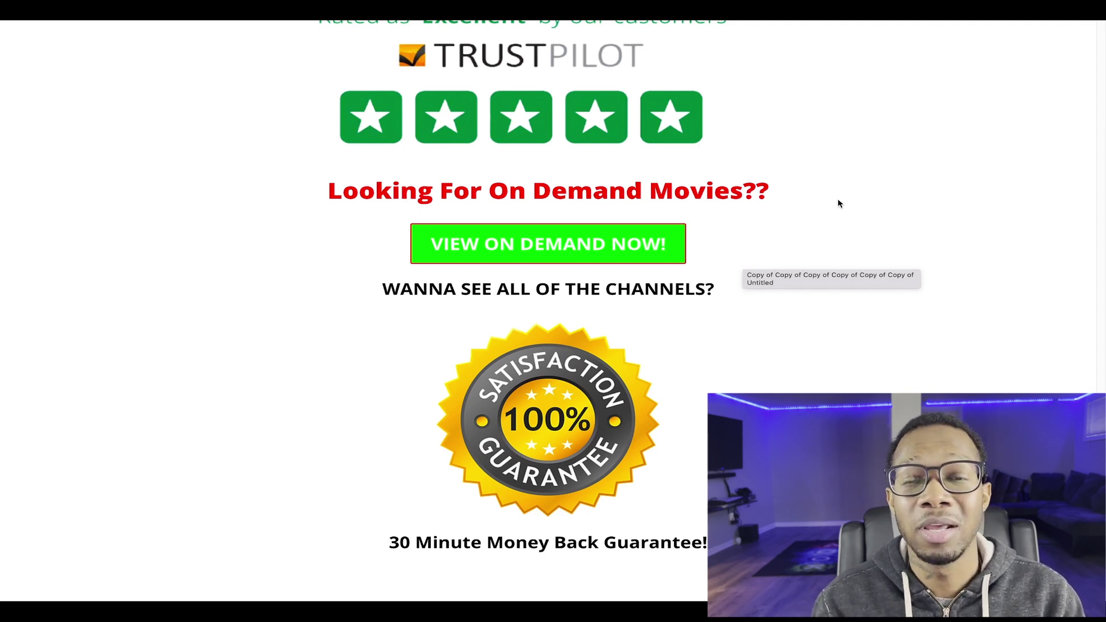
pyautogui.scroll(-3, 711, 323)
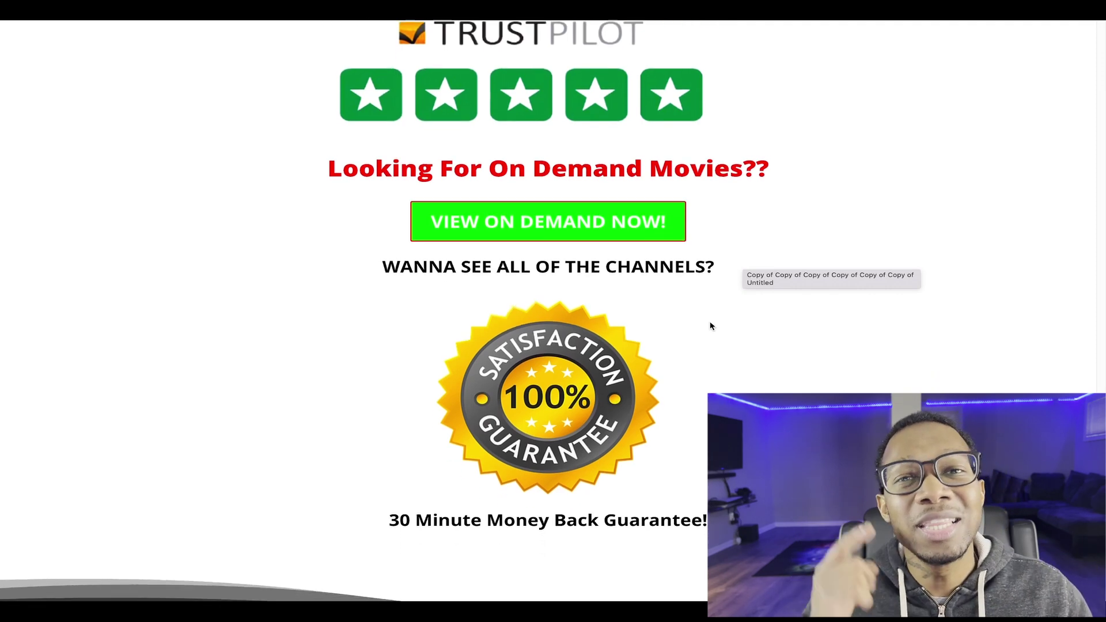